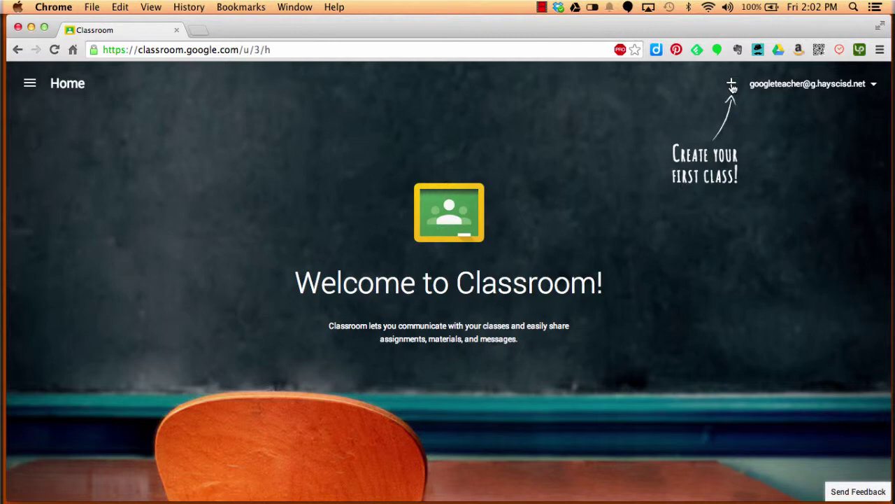
Step: Join the Google Apps Training class by entering its class code
left_click(732, 85)
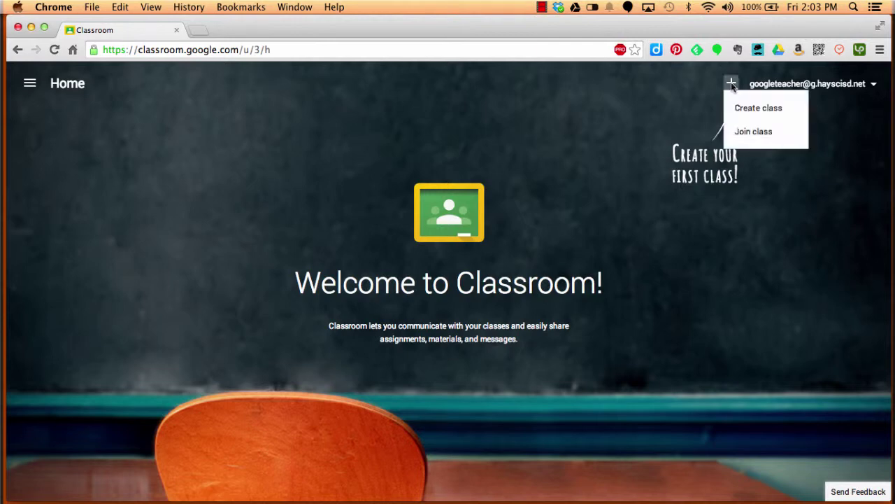
left_click(760, 139)
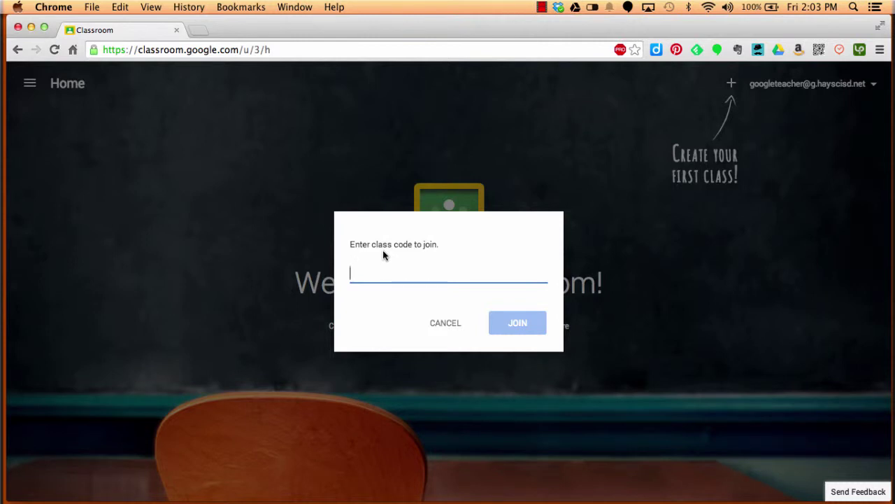
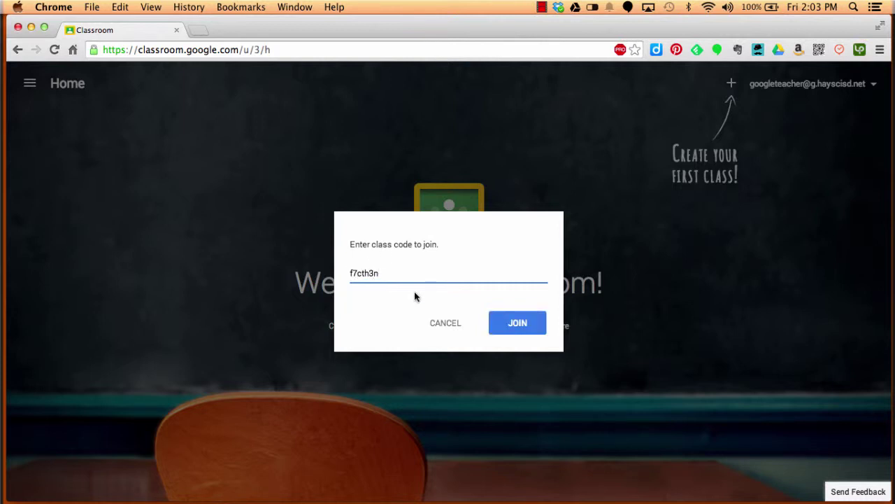
left_click(526, 327)
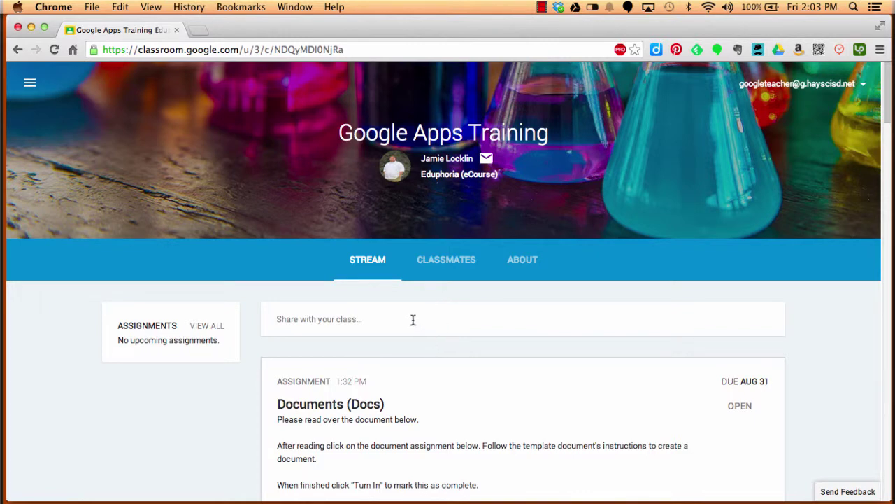
Step: Check the Classmates list, then scroll through the About page's description, room and Drive folder
left_click(437, 263)
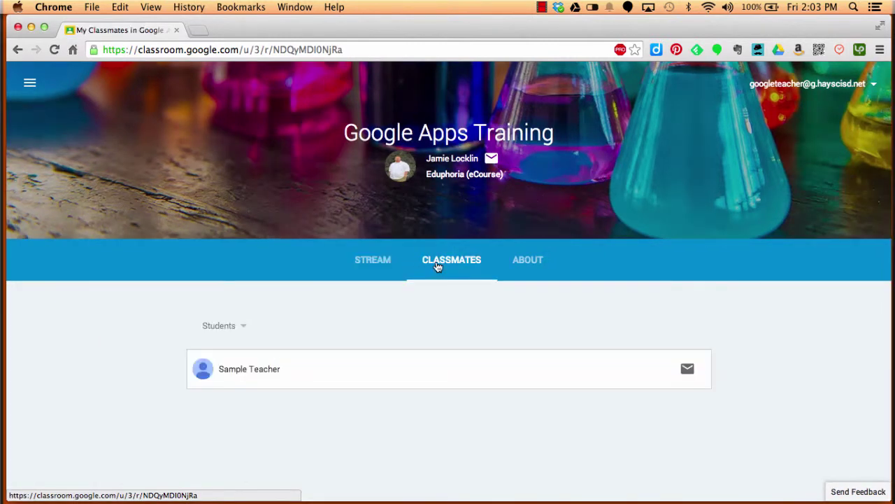
left_click(524, 265)
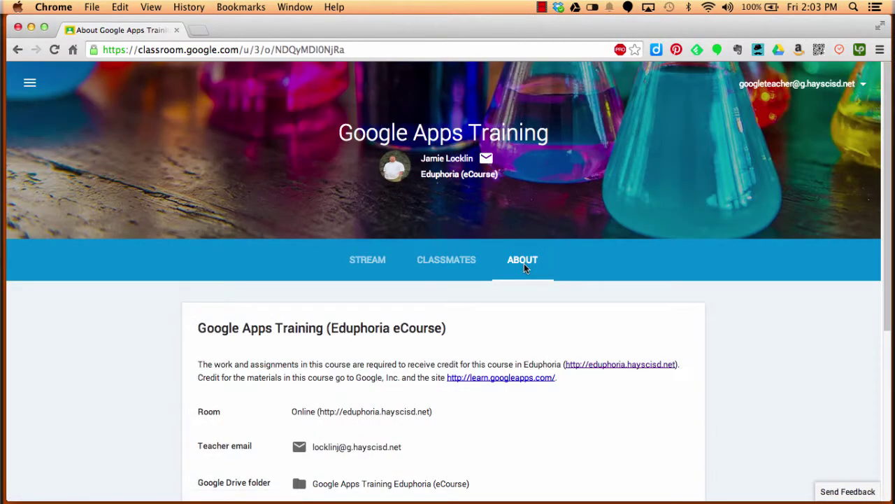
scroll(460, 300, "down", 3)
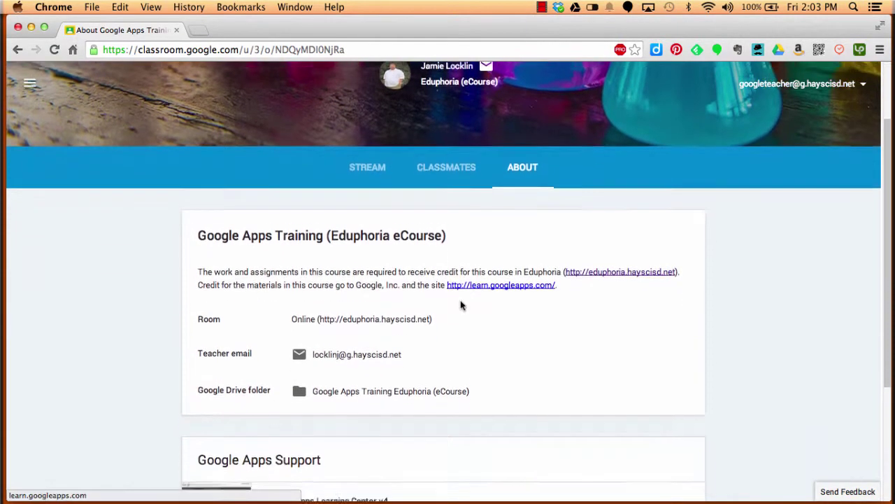
scroll(460, 305, "down", 2)
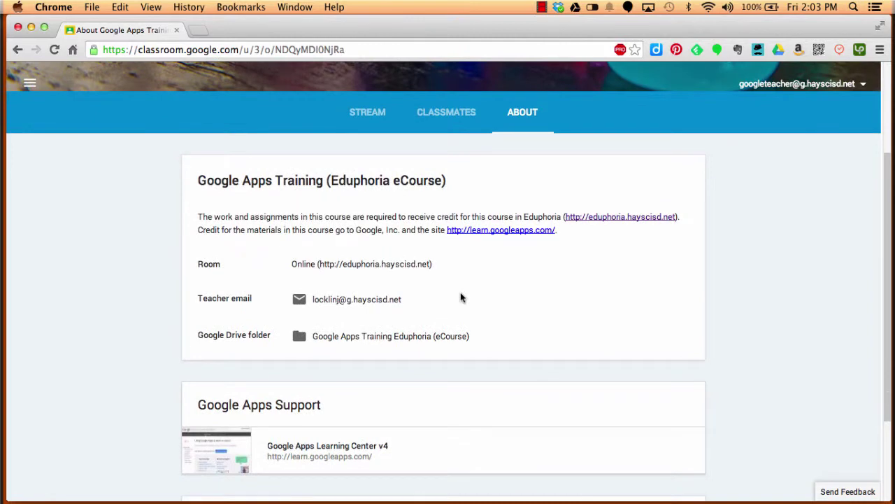
scroll(510, 290, "down", 2)
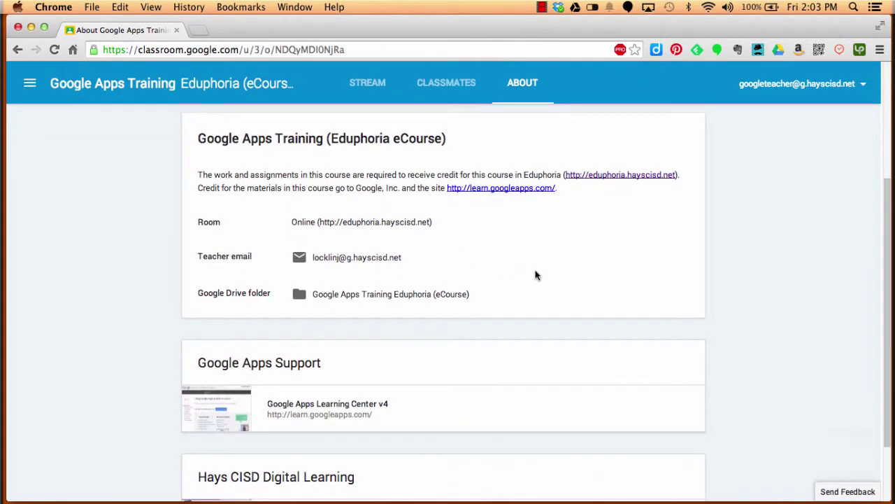
scroll(535, 275, "down", 3)
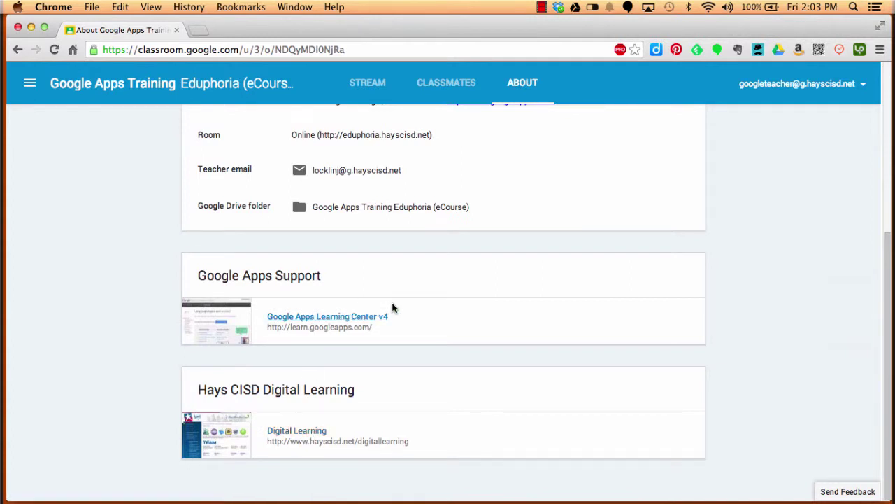
scroll(393, 308, "up", 5)
scroll(393, 309, "down", 5)
scroll(394, 312, "up", 5)
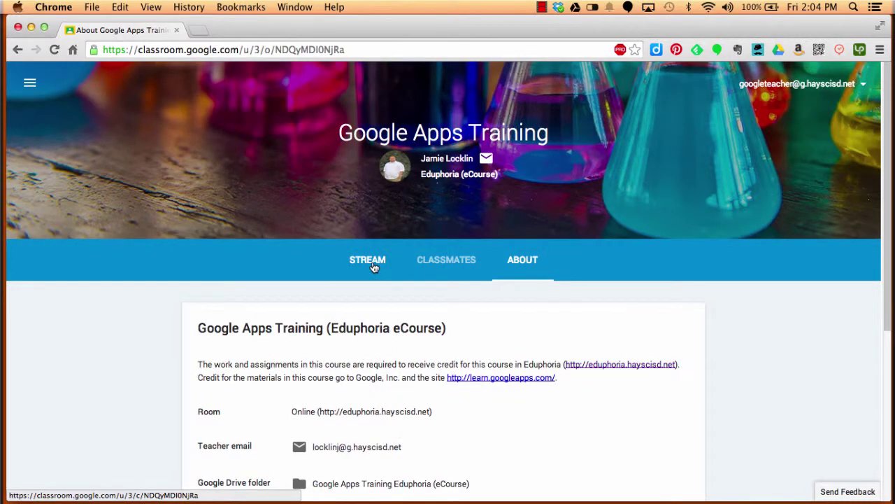
Step: Return to the Stream and scroll to the Documents (Docs) assignment with its attached document
left_click(374, 265)
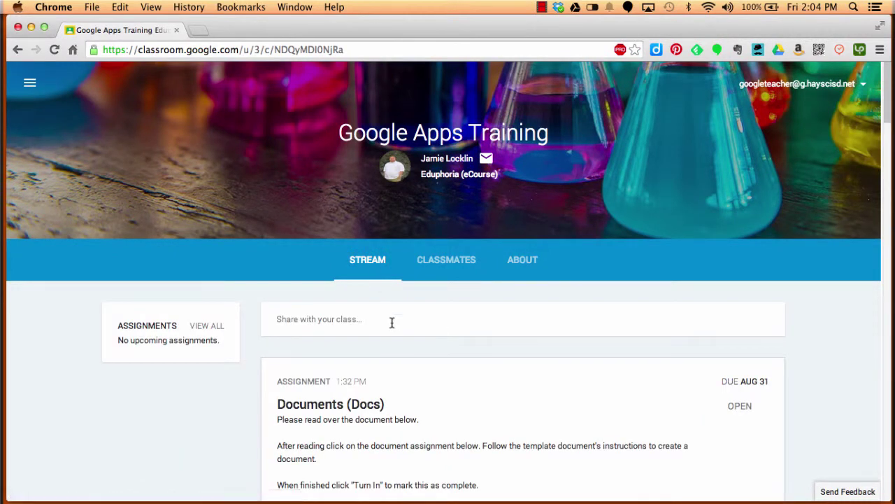
scroll(391, 322, "down", 1)
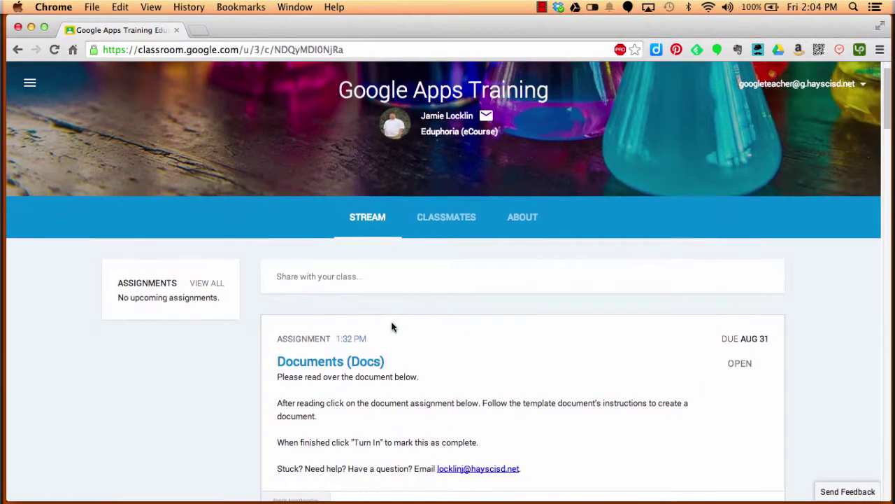
scroll(392, 325, "down", 5)
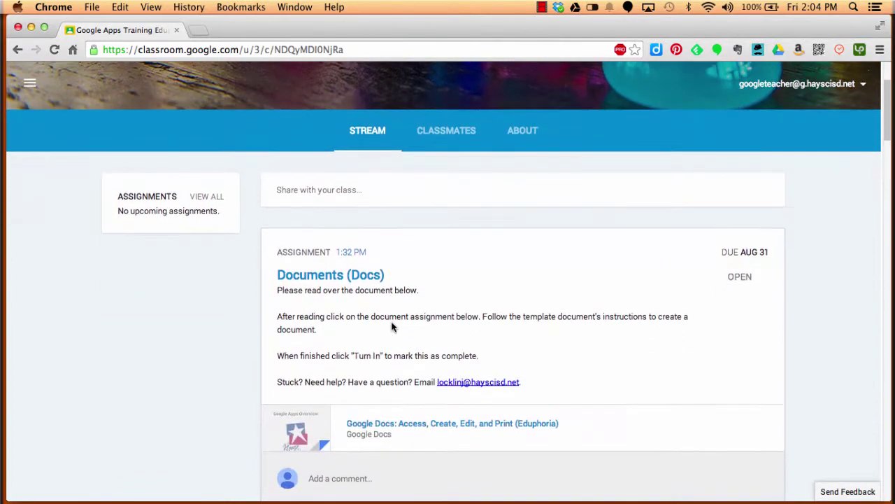
scroll(392, 321, "down", 8)
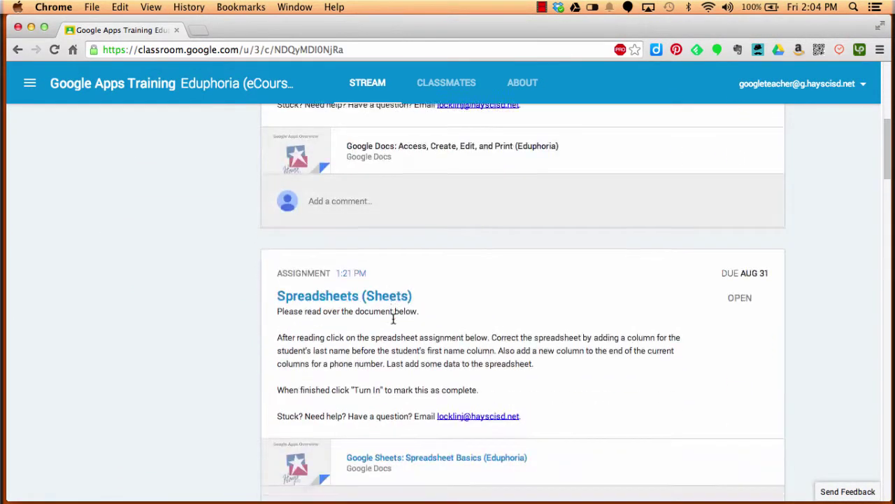
scroll(398, 300, "down", 9)
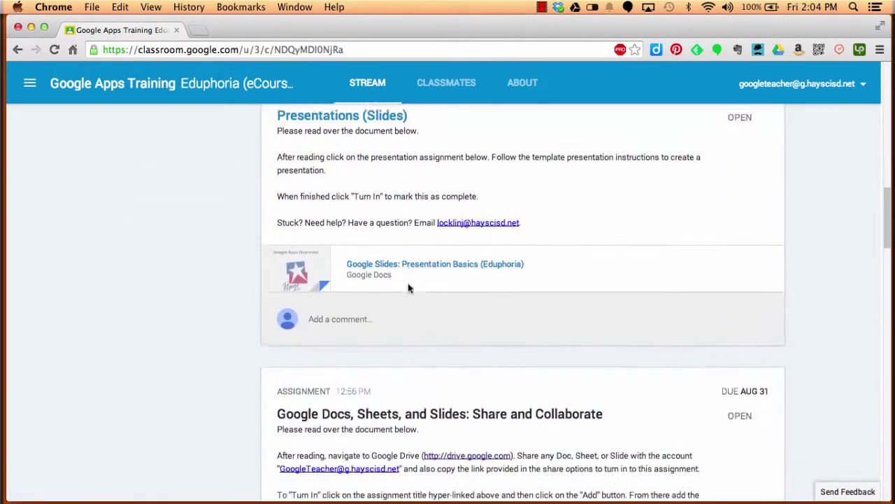
scroll(411, 282, "down", 9)
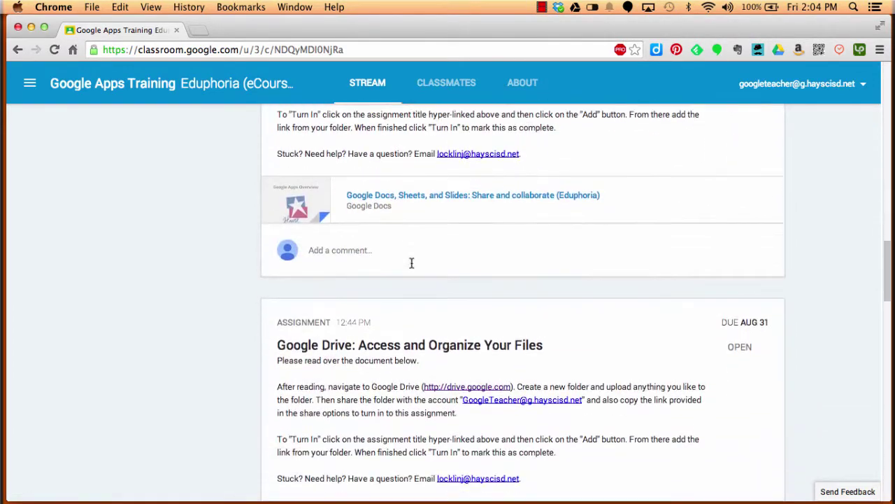
scroll(413, 268, "up", 20)
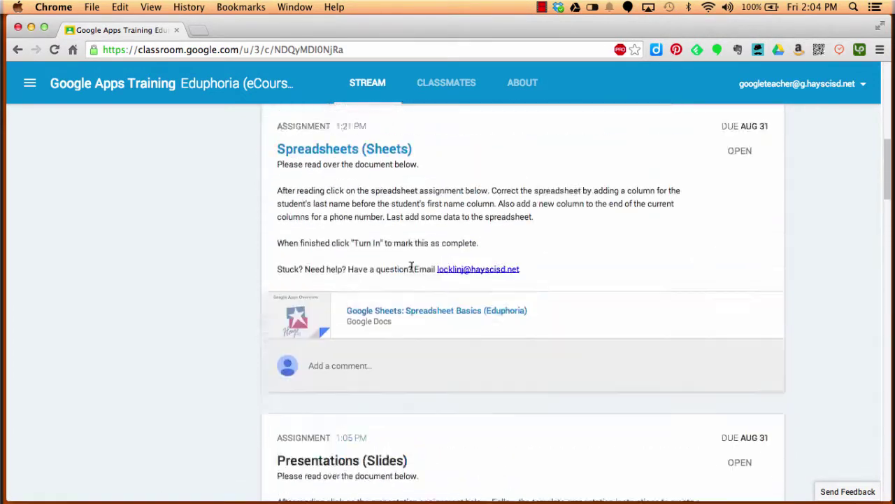
scroll(413, 268, "up", 5)
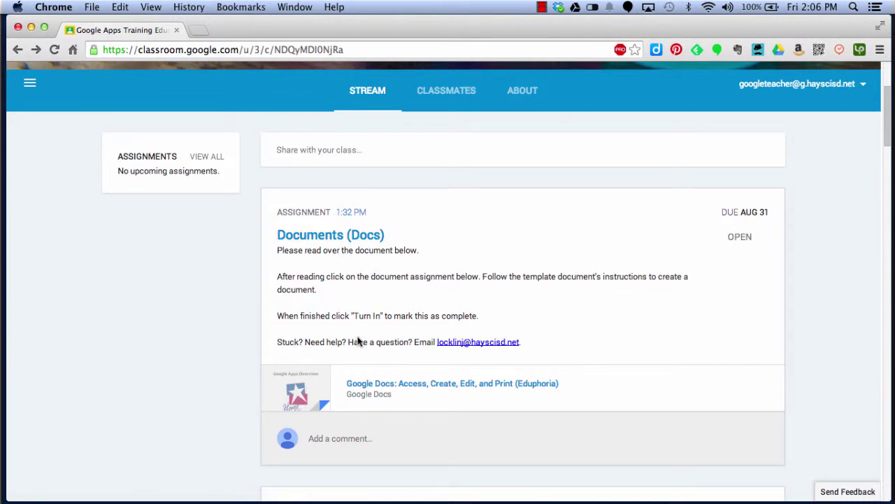
scroll(354, 340, "down", 2)
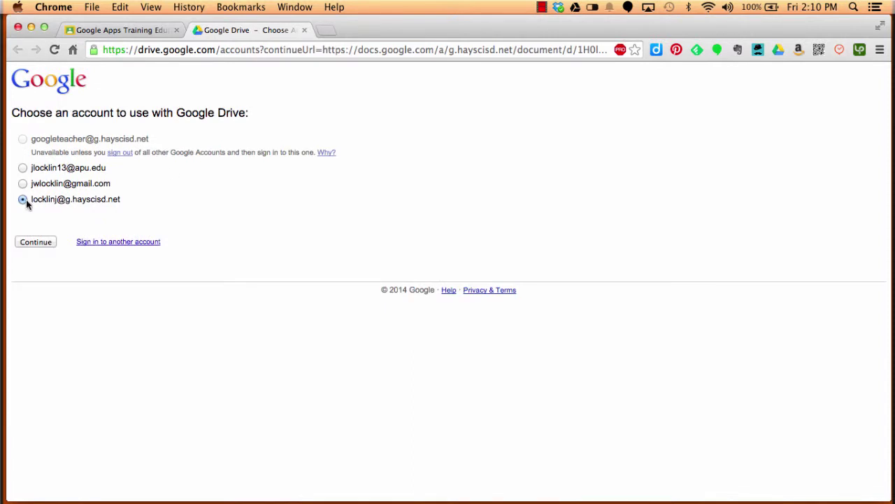
Step: Open 'Google Docs: Access, Create, Edit, and Print (Eduphoria)' under the school account and scroll through it
left_click(37, 242)
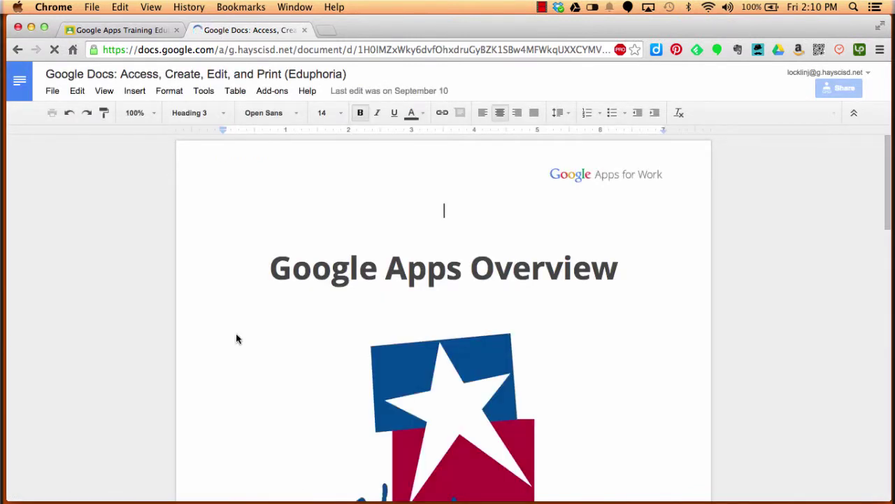
scroll(236, 334, "down", 5)
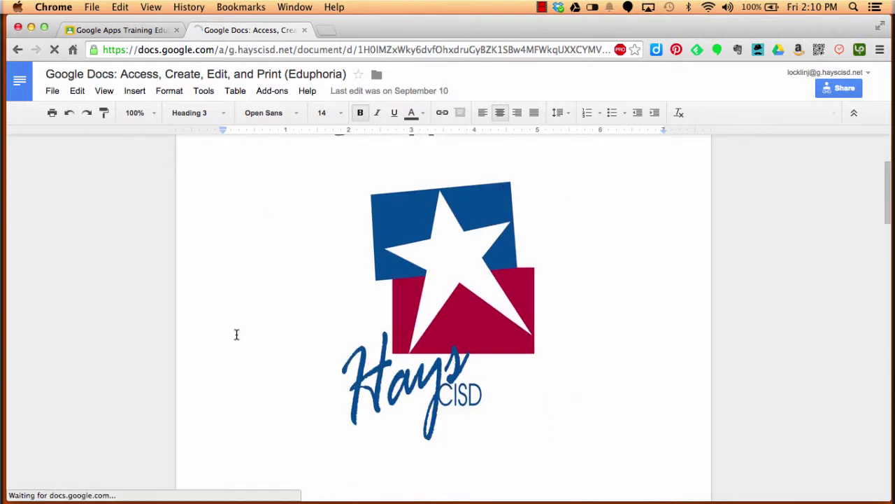
scroll(236, 334, "down", 5)
scroll(236, 332, "down", 5)
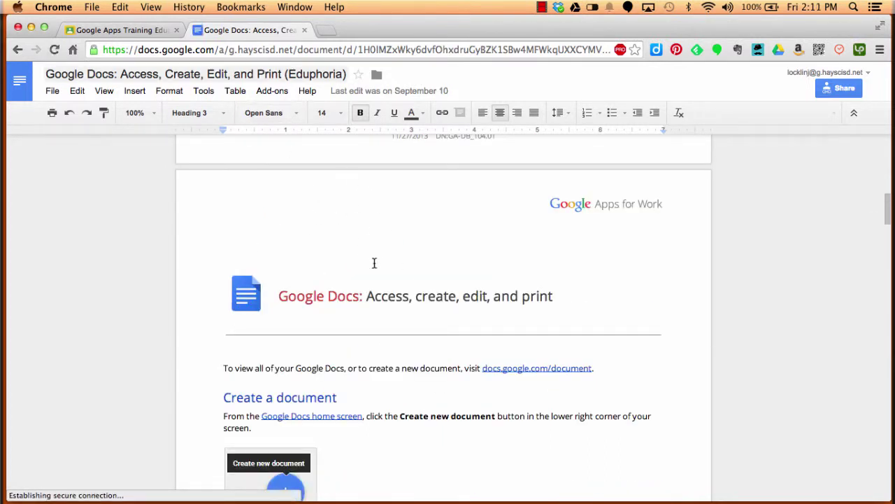
Step: Back in the class, open Documents (Docs), review its instructions, then return to My Assignment
left_click(304, 30)
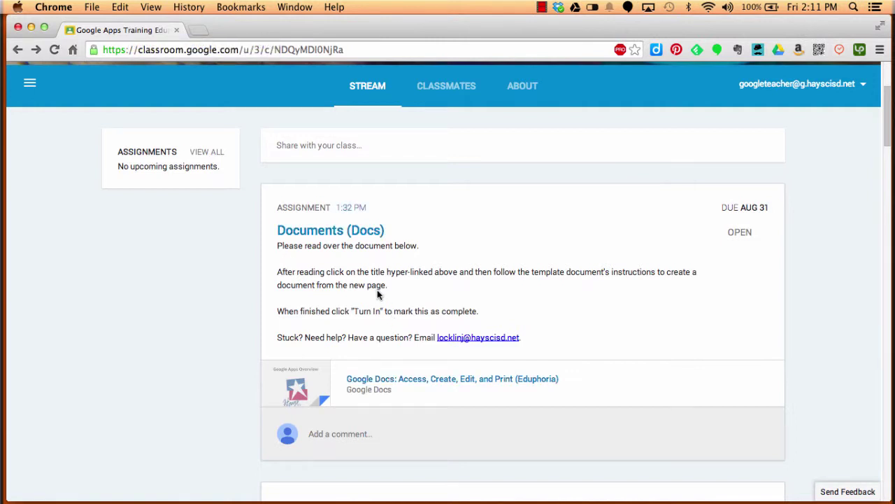
left_click(357, 232)
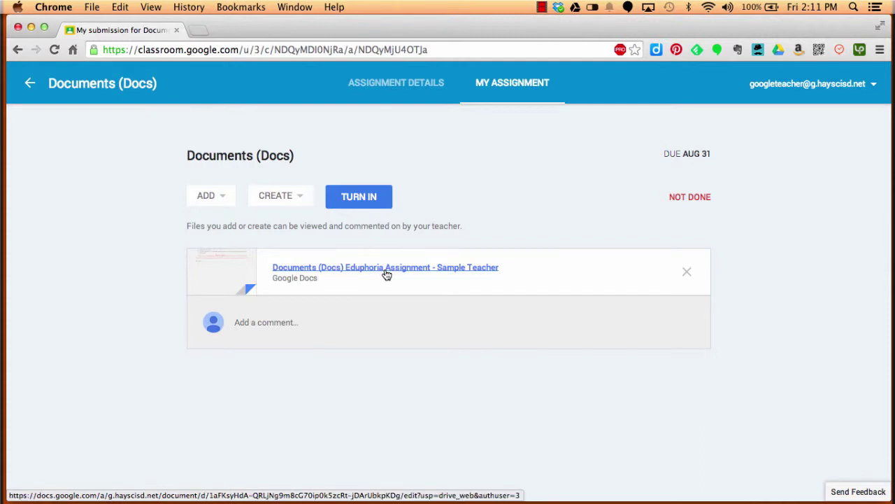
left_click(396, 87)
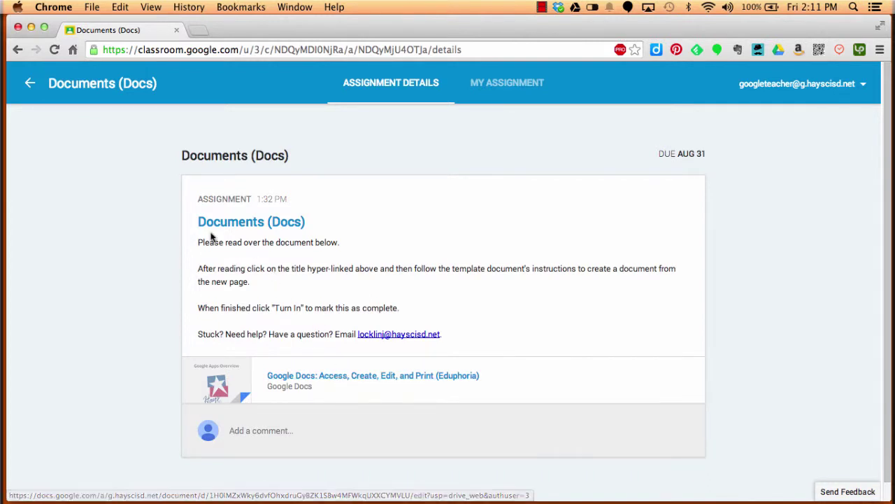
left_click(495, 88)
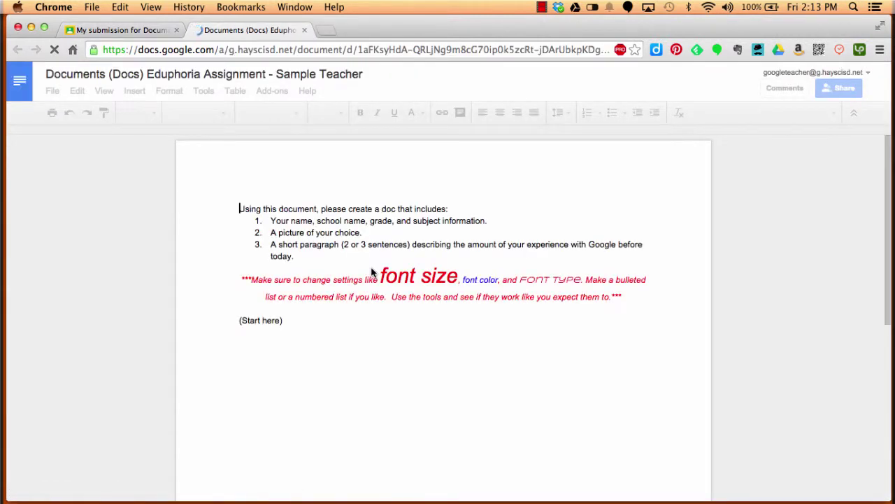
Step: Type 'alfsdan' on a new line below (Start here) in the assignment document
left_click(308, 324)
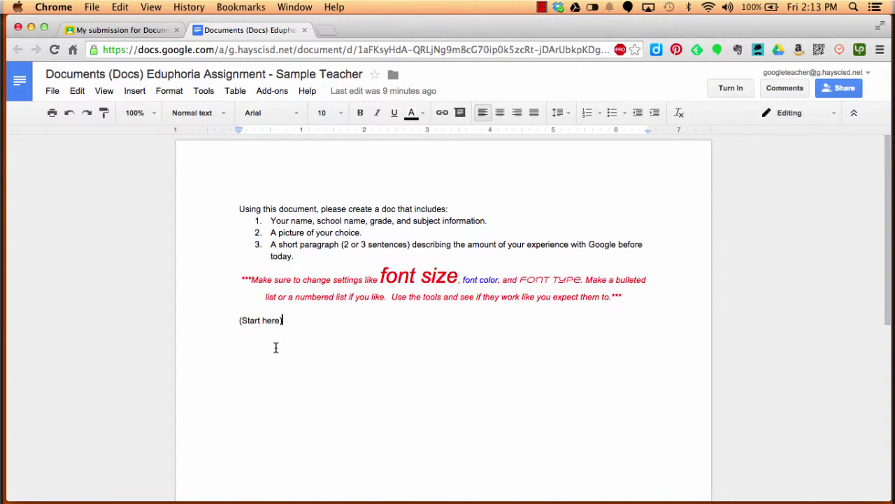
key("Return")
type("alfsdan")
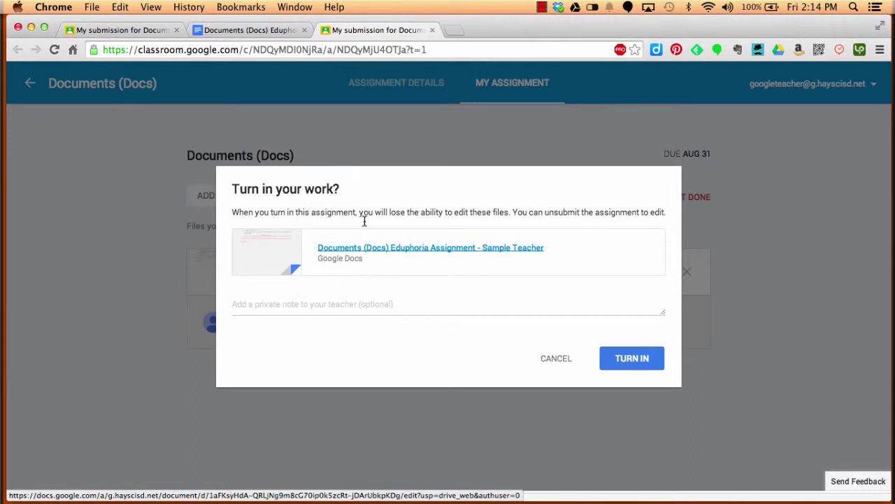
Step: Add the private note 'Hope I did well!' and turn in the Docs work
left_click(384, 308)
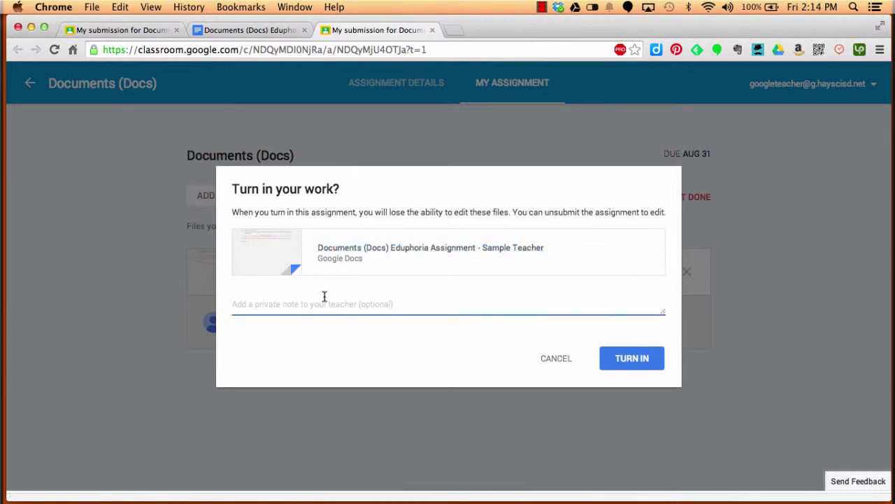
type("Hope I did")
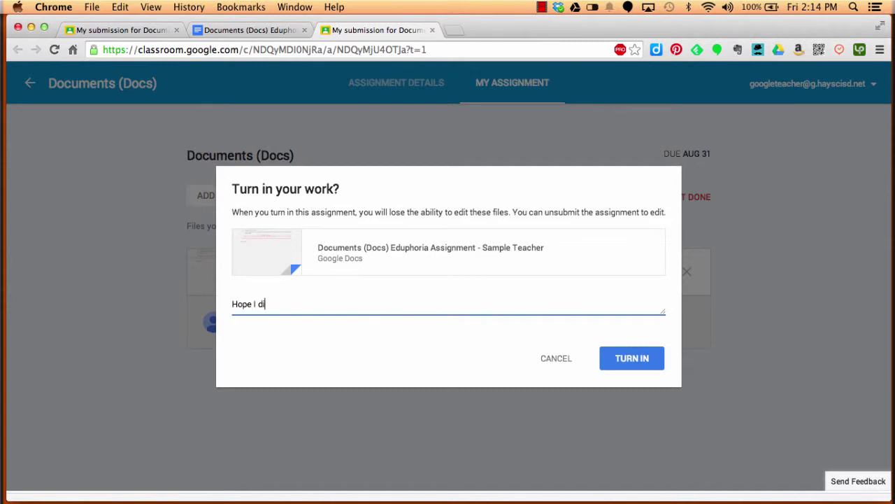
type(" well!")
left_click(633, 364)
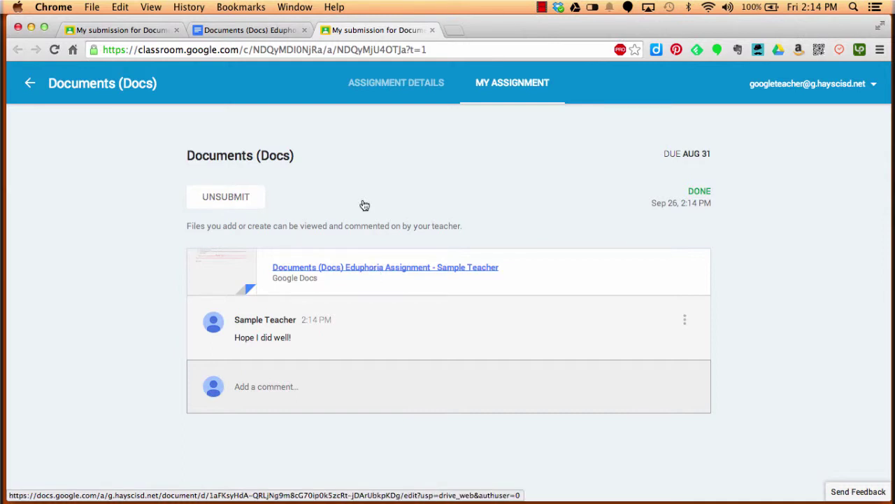
Step: Go back to the class stream and scroll down to the Google Sites assignment due Aug 31
left_click(32, 87)
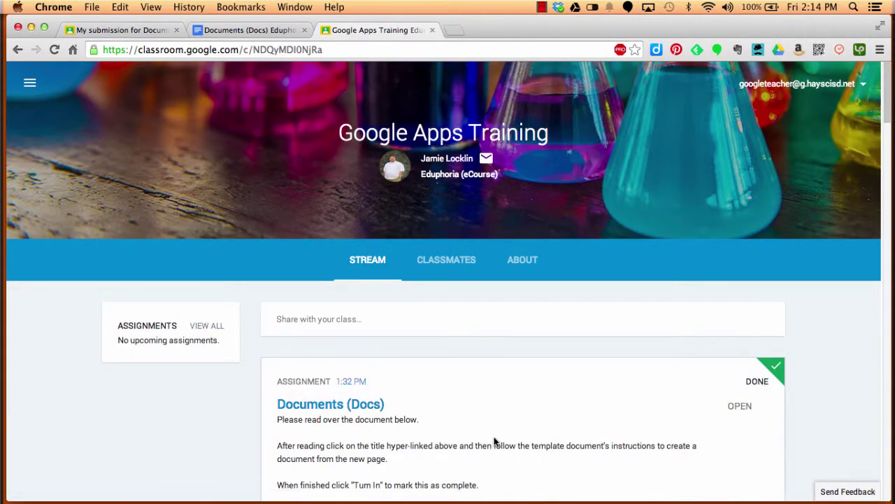
scroll(493, 438, "down", 2)
scroll(623, 358, "down", 10)
scroll(623, 358, "down", 4)
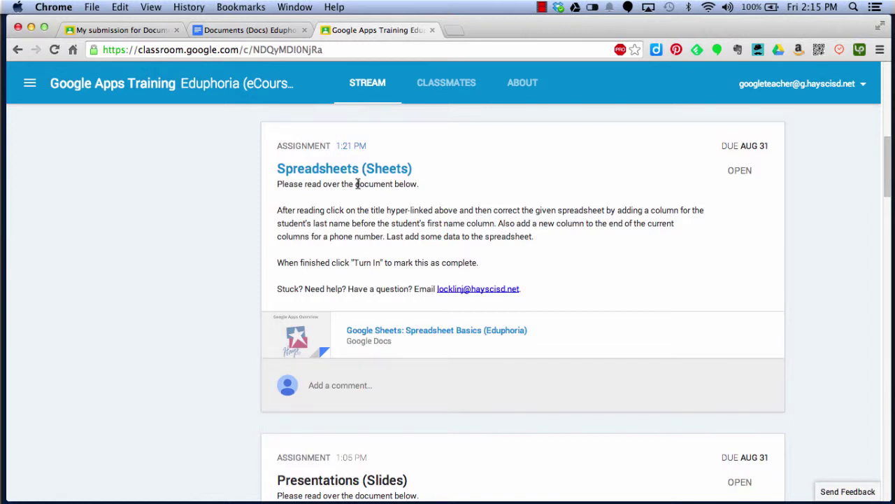
scroll(357, 184, "down", 10)
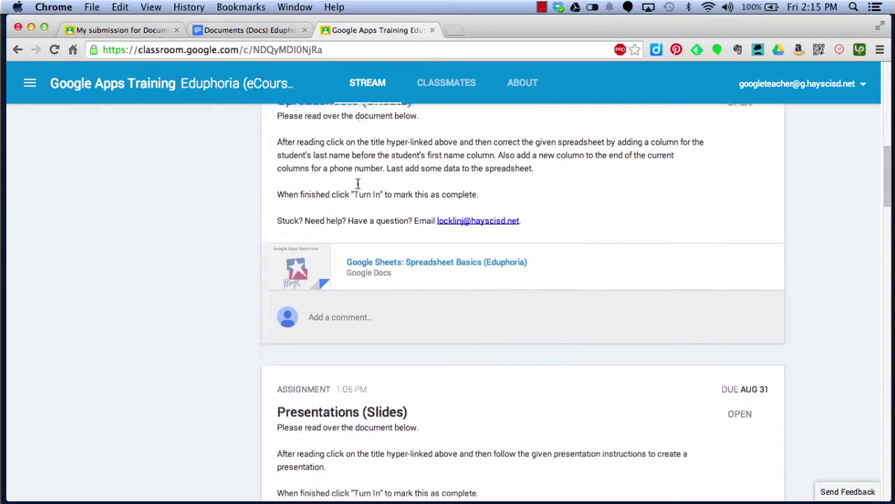
scroll(358, 185, "down", 10)
scroll(358, 183, "down", 2)
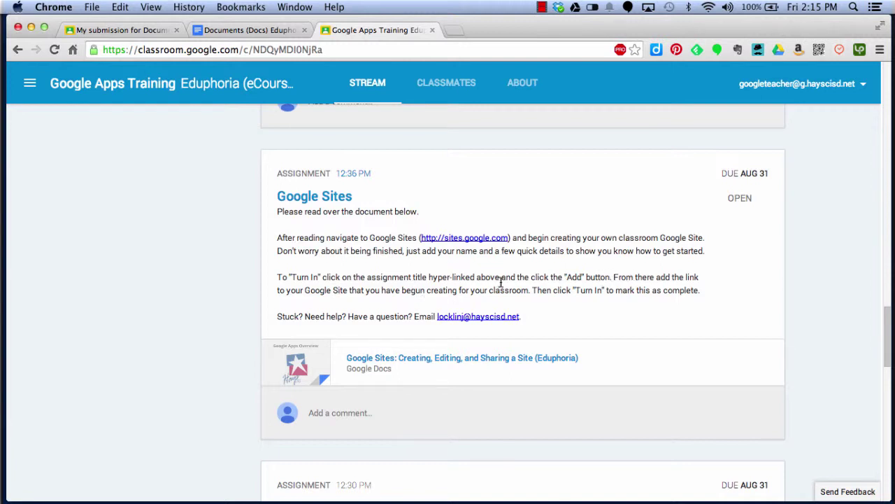
Step: Open the Google Sites assignment and enter the site's web address in the Add link field
left_click(327, 198)
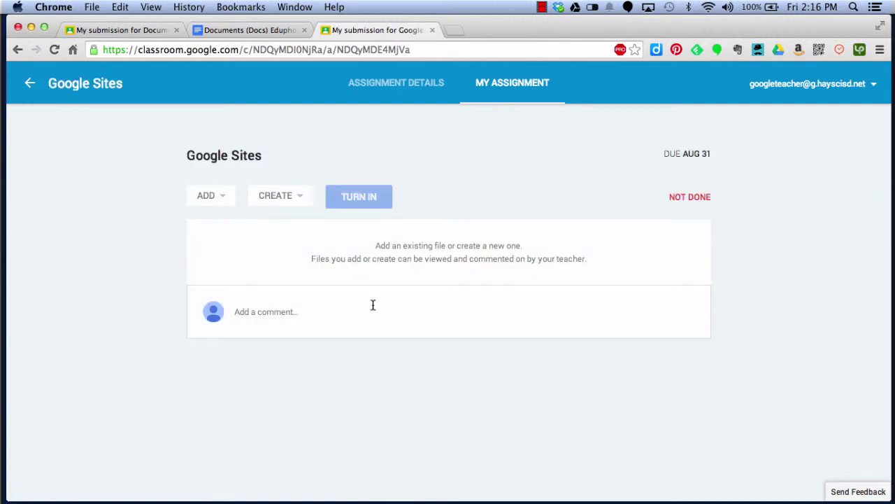
left_click(287, 201)
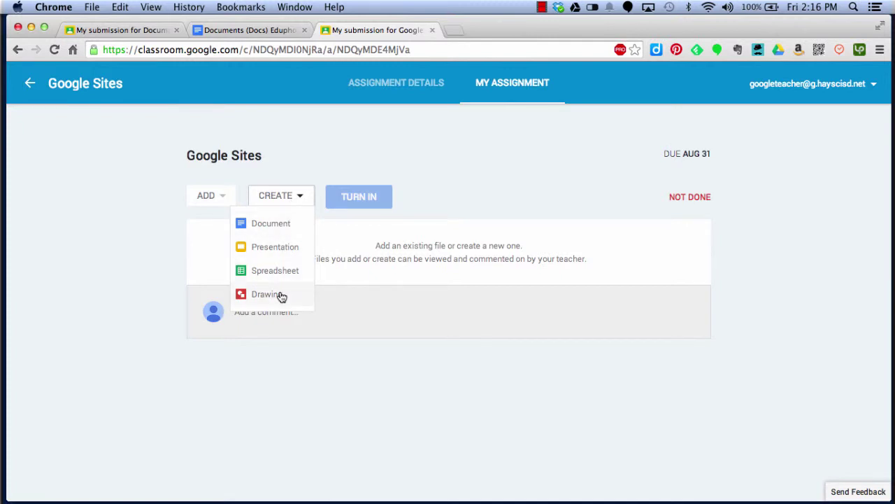
left_click(221, 197)
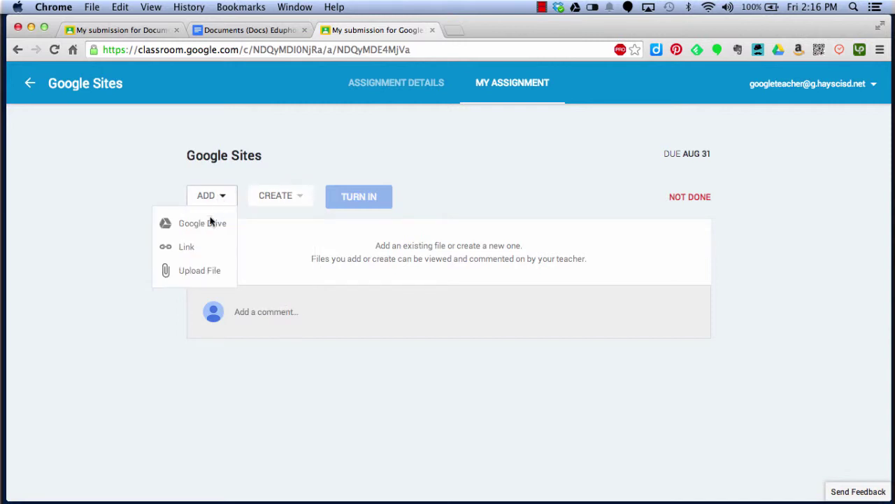
left_click(187, 248)
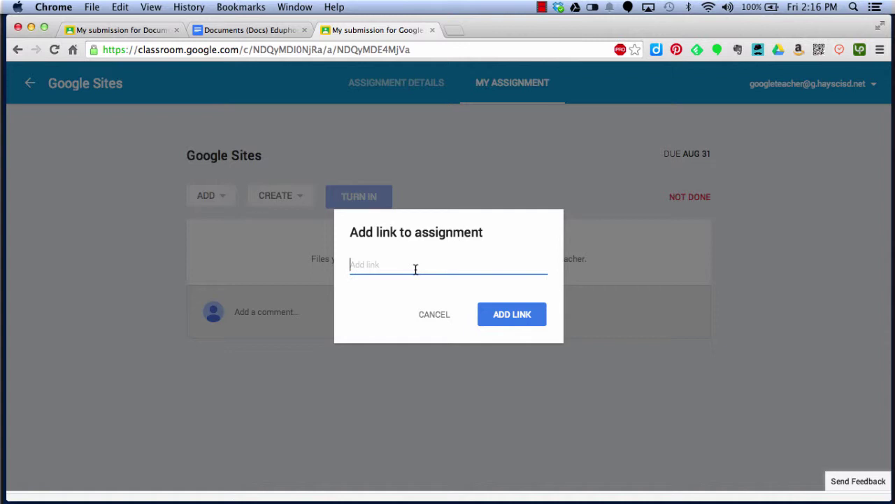
type("http://jamielockli")
key("BackSpace")
key("BackSpace")
key("BackSpace")
key("BackSpace")
key("BackSpace")
key("BackSpace")
type("locklin.com")
Step: Attach the site link and turn in the Google Sites assignment
left_click(520, 318)
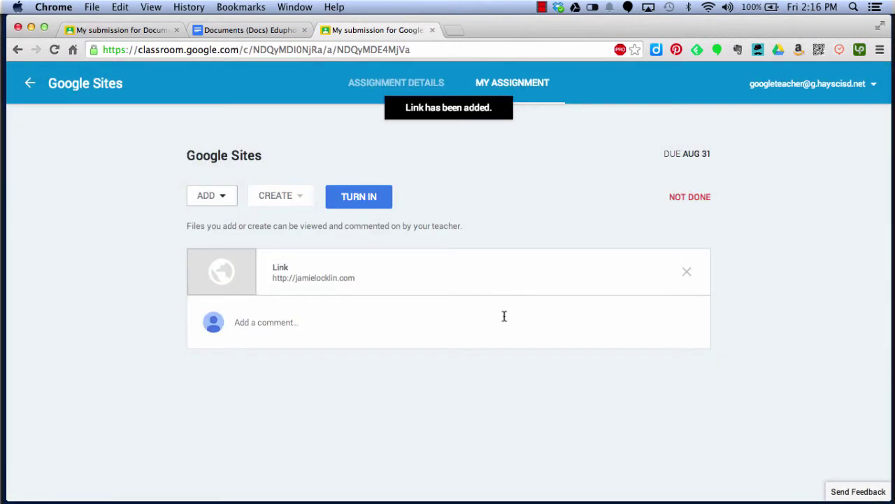
left_click(362, 197)
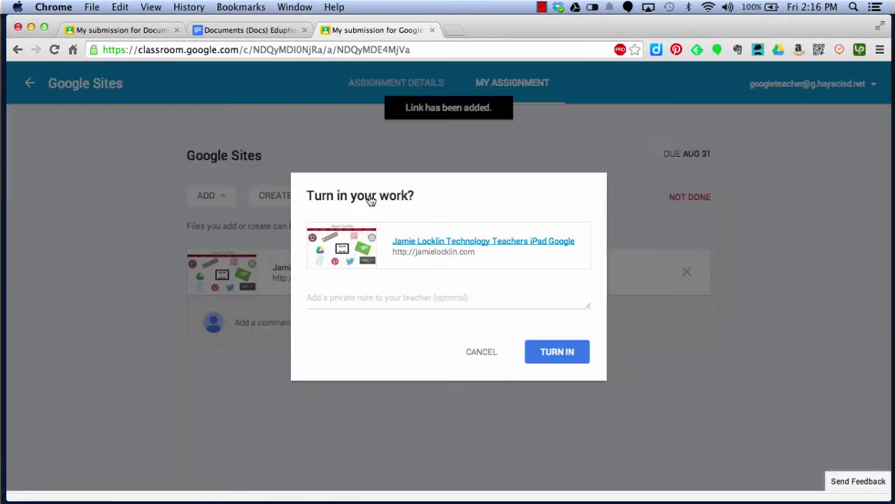
left_click(562, 355)
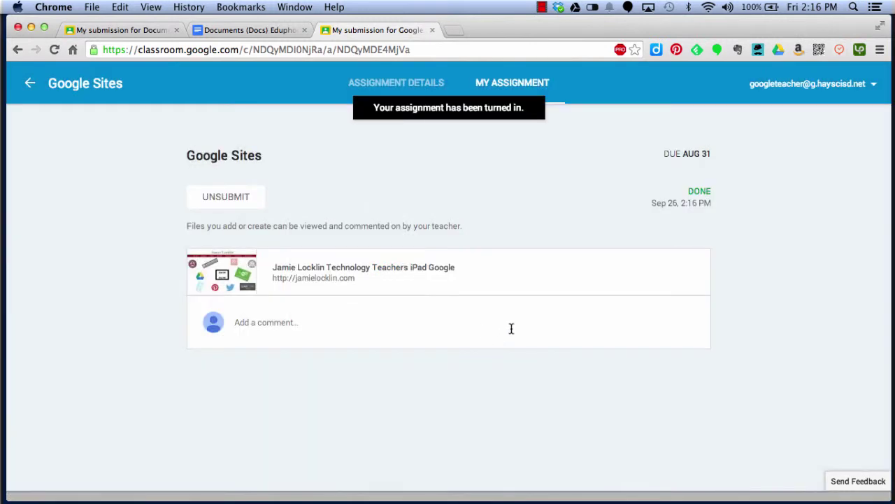
Step: Return to the class stream and check that Google Sites now shows Done
left_click(30, 85)
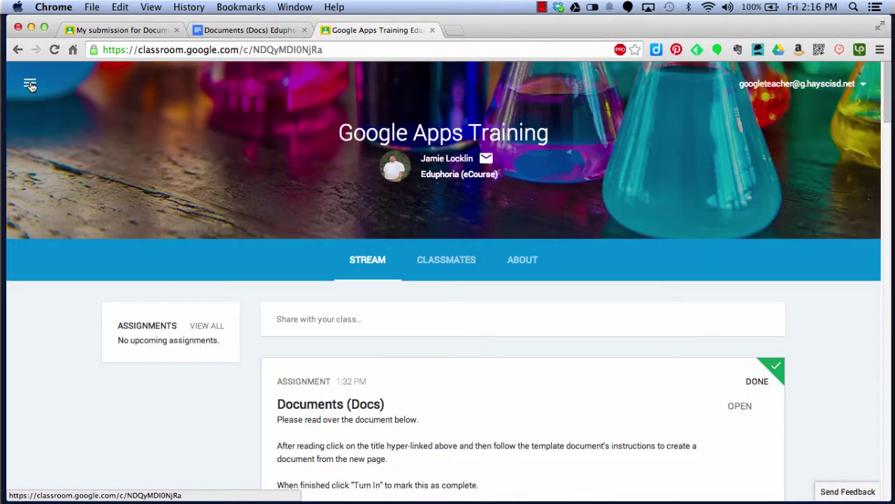
scroll(408, 394, "down", 4)
scroll(408, 392, "down", 20)
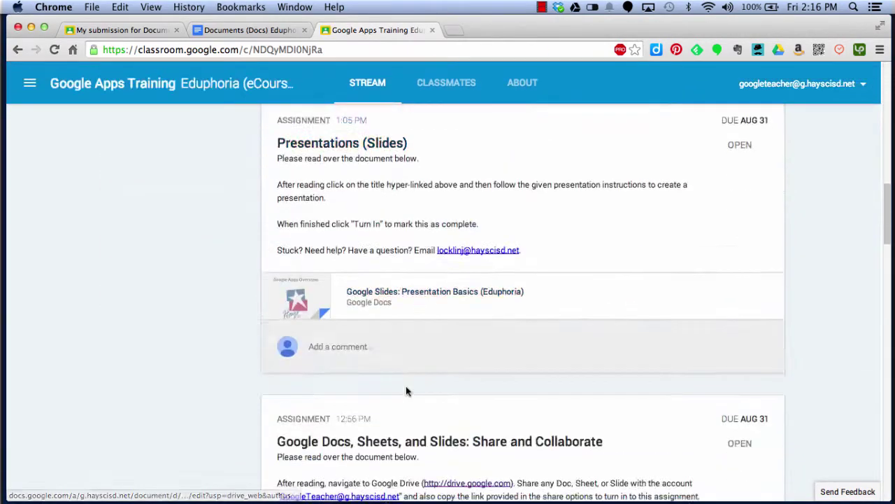
scroll(413, 378, "up", 2)
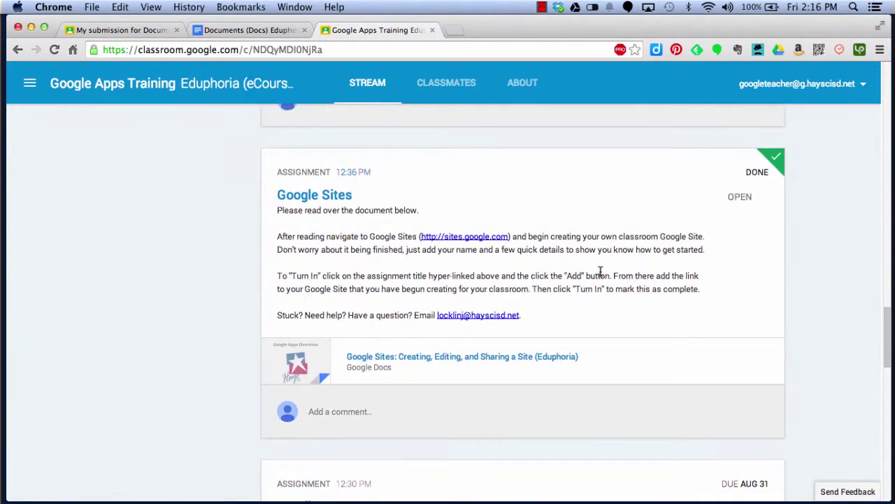